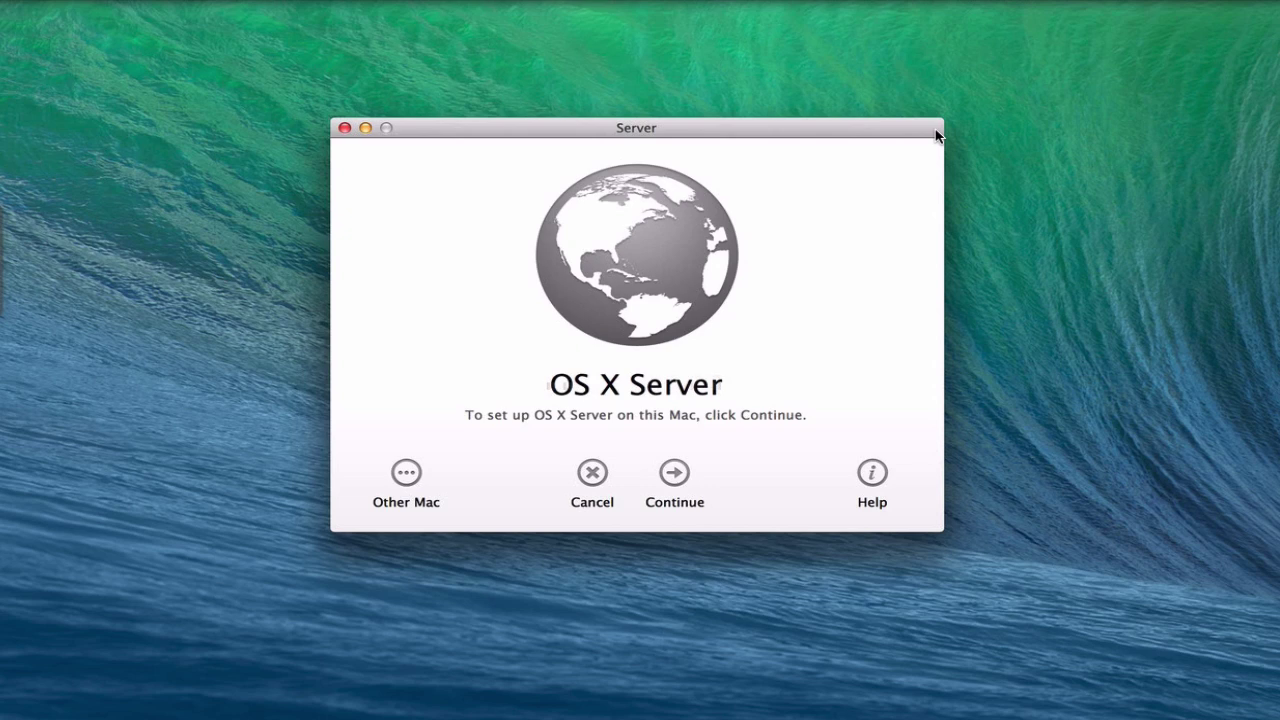
Connect the server.toddolthoff.com VPN from the menu bar and bring the Server window forward.
{"action": "left_click", "coordinate": [1077, 1]}
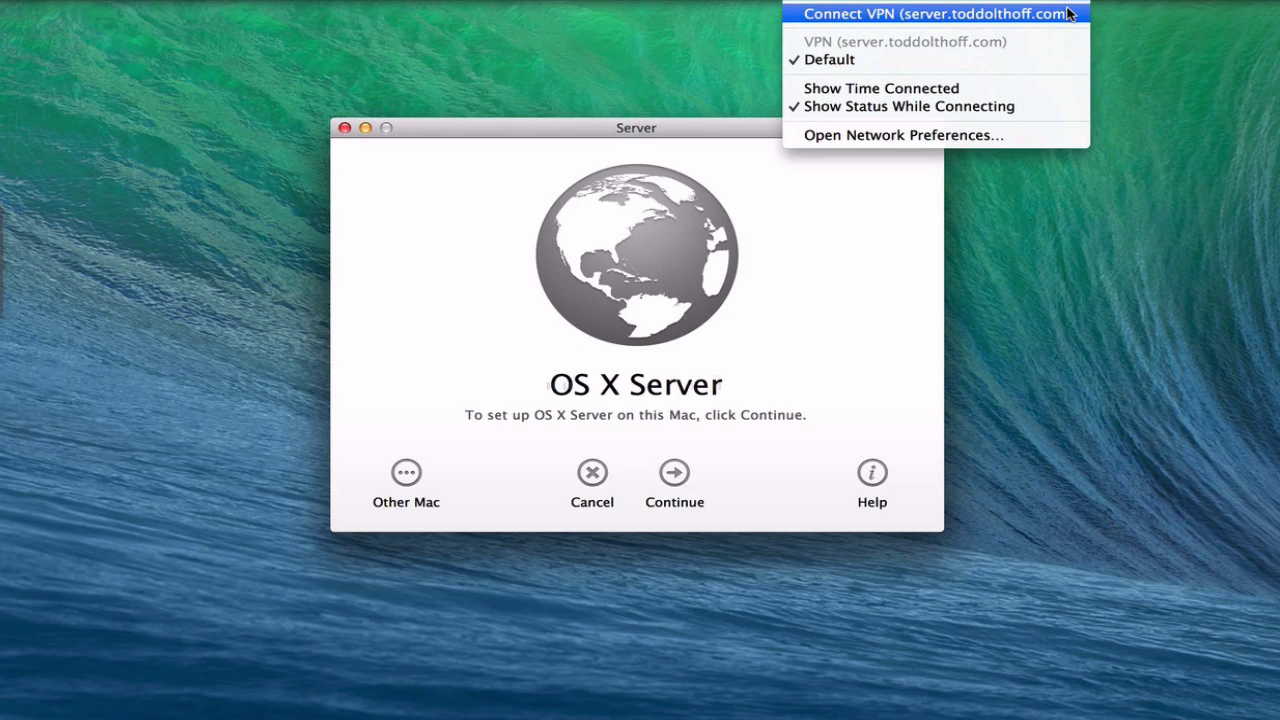
{"action": "left_click", "coordinate": [1159, 56]}
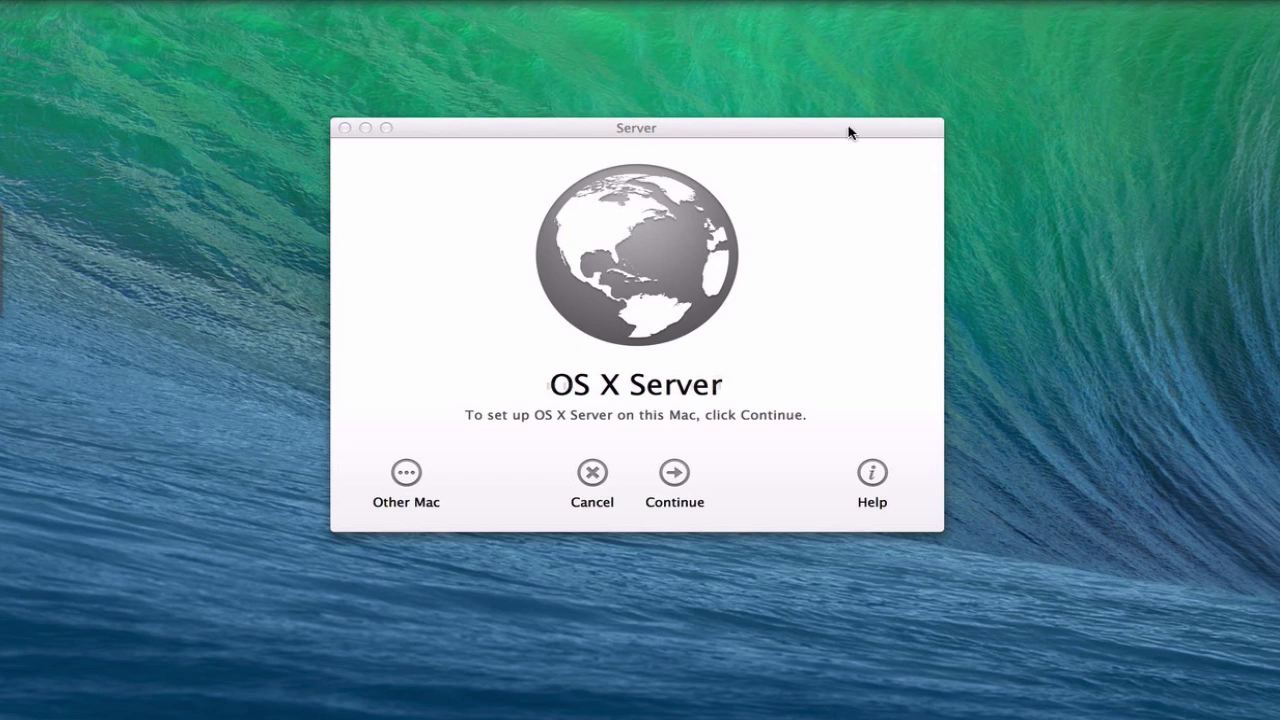
{"action": "left_click", "coordinate": [810, 132]}
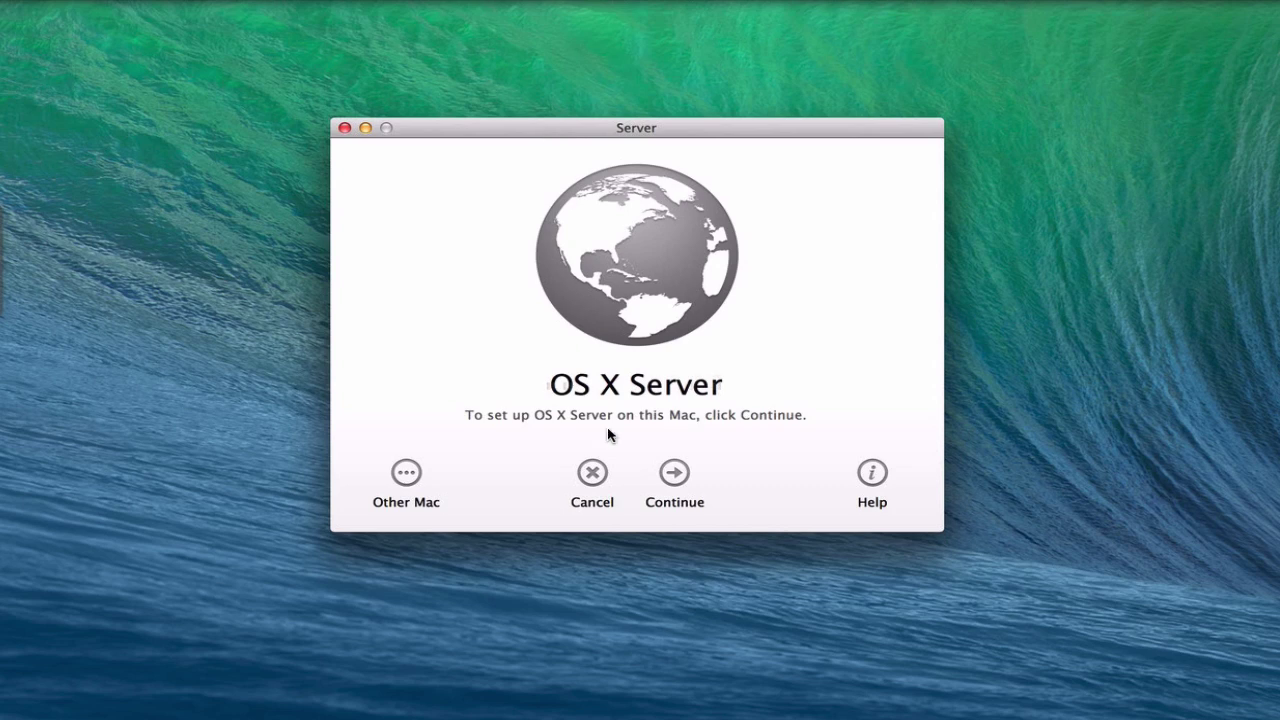
Pick Other Mac in the Choose a Mac list and continue to its connection form.
{"action": "left_click", "coordinate": [407, 474]}
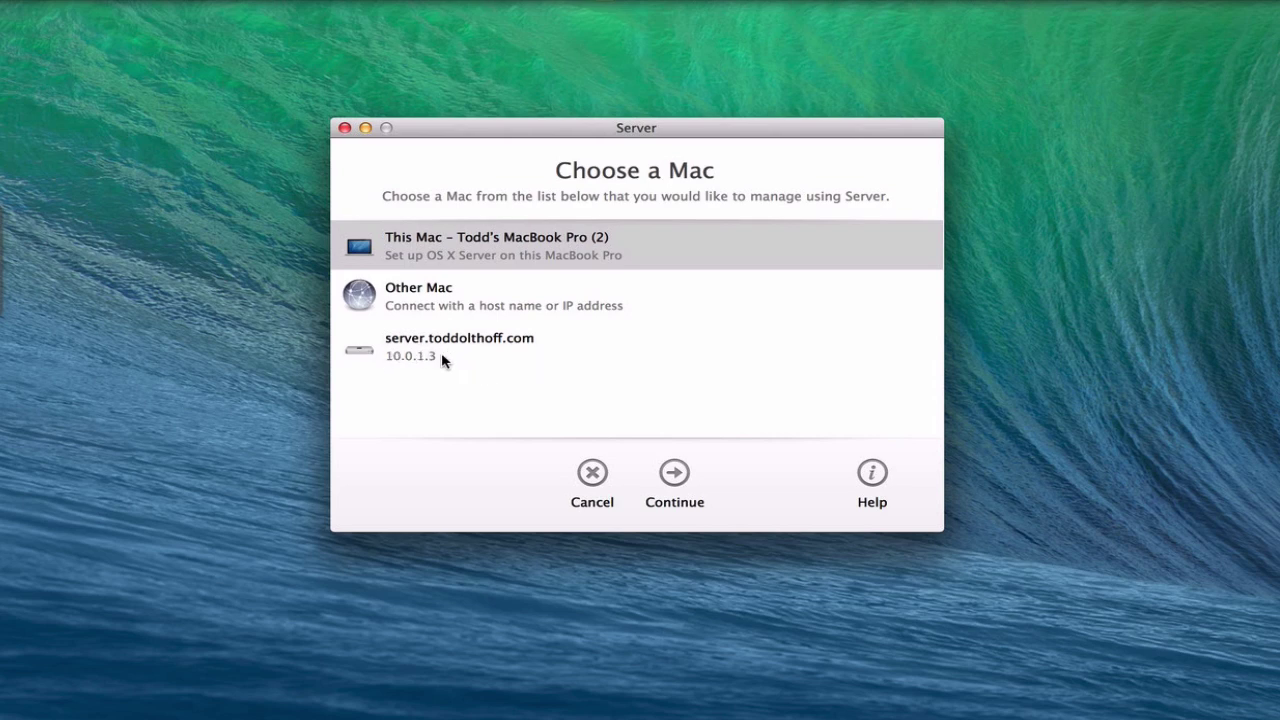
{"action": "left_click", "coordinate": [428, 296]}
{"action": "left_click", "coordinate": [674, 474]}
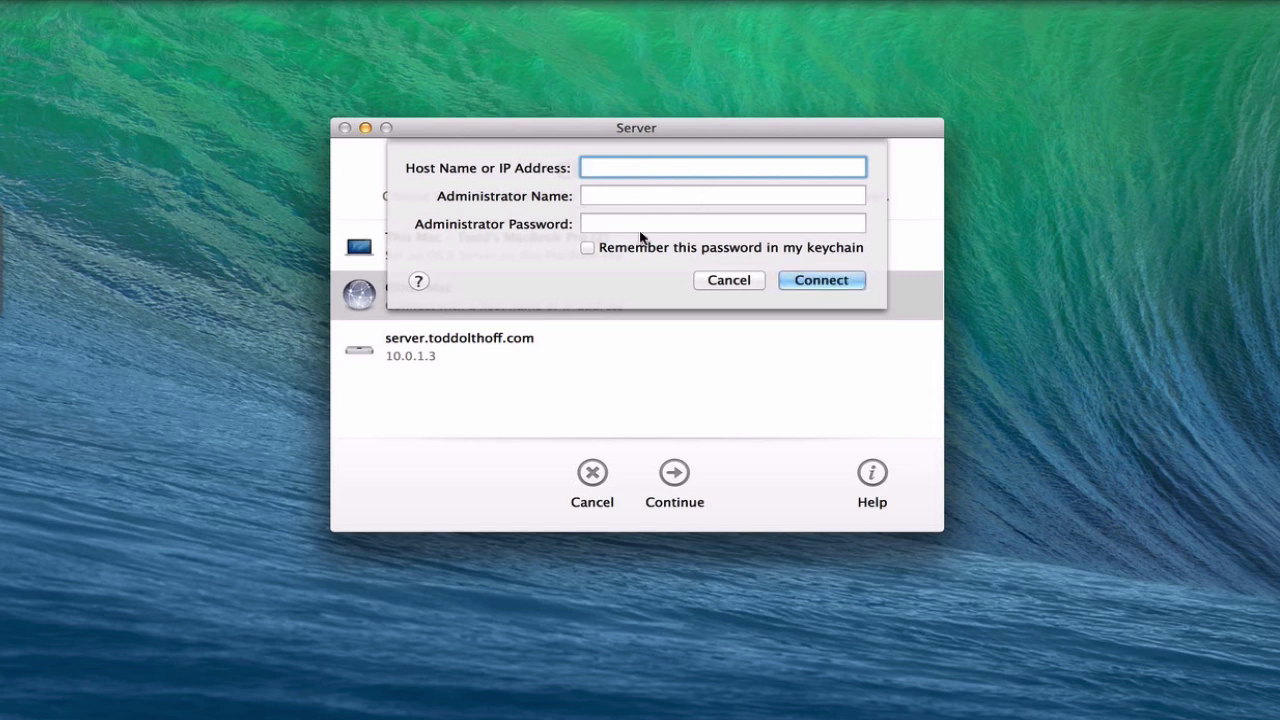
Connect to server.toddolthoff.com with the administrator name and password, accepting its certificate.
{"action": "left_click", "coordinate": [729, 280]}
{"action": "left_click", "coordinate": [449, 344]}
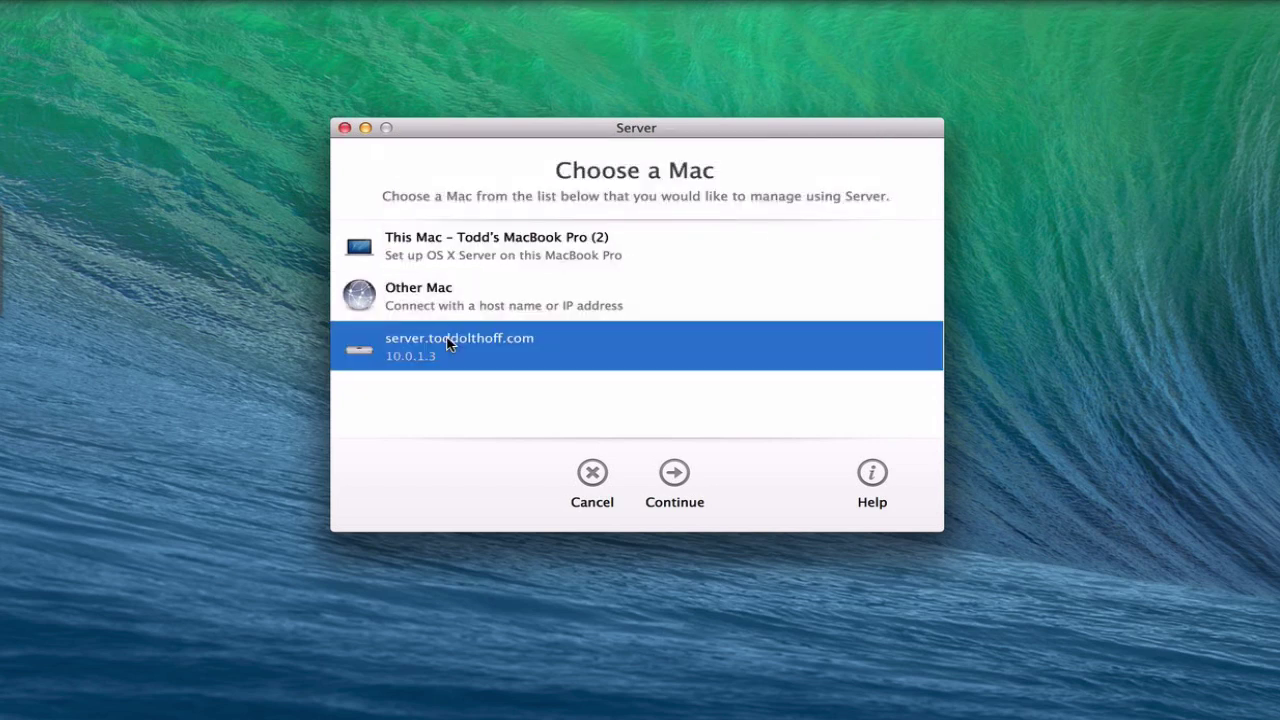
{"action": "left_click", "coordinate": [674, 474]}
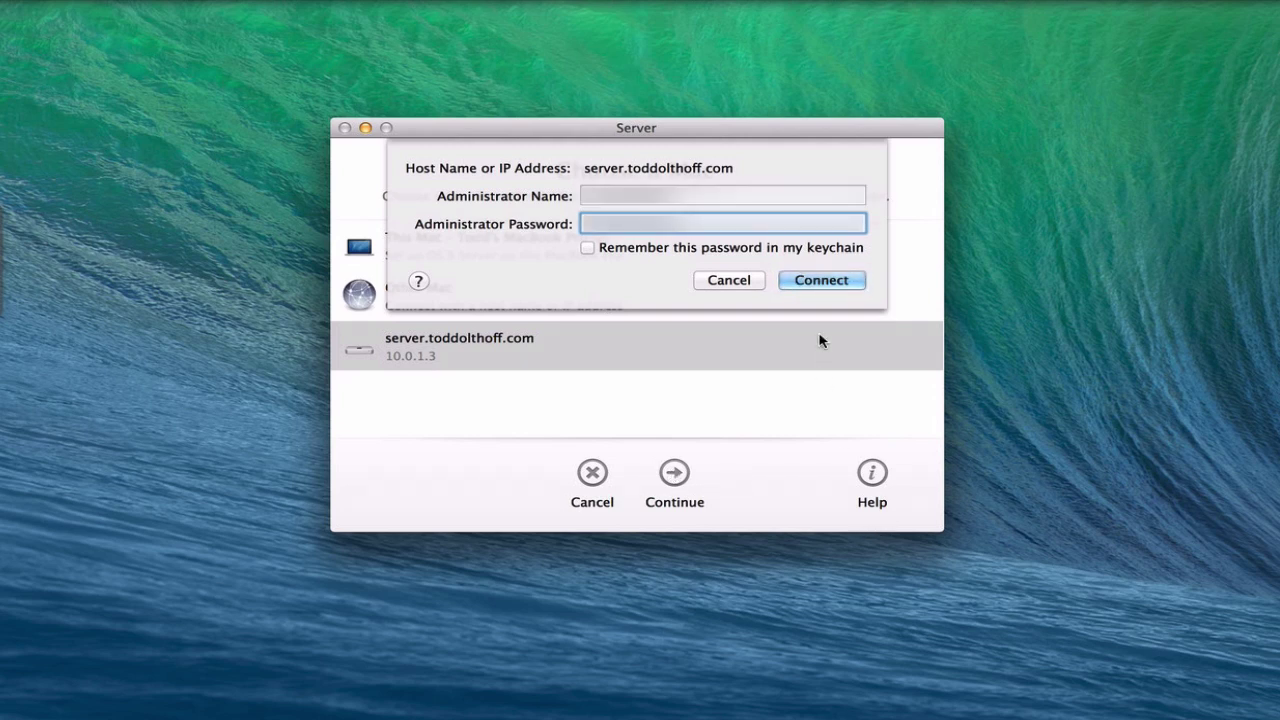
{"action": "left_click", "coordinate": [817, 281]}
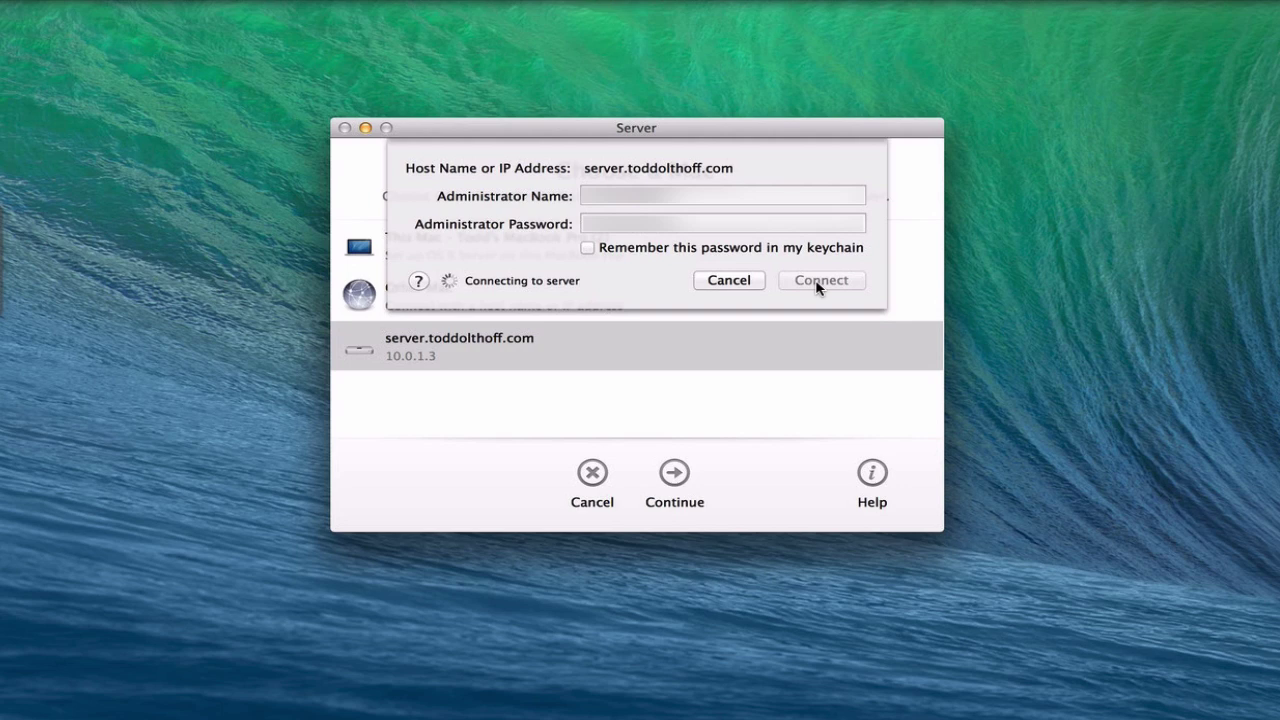
{"action": "left_click", "coordinate": [834, 288]}
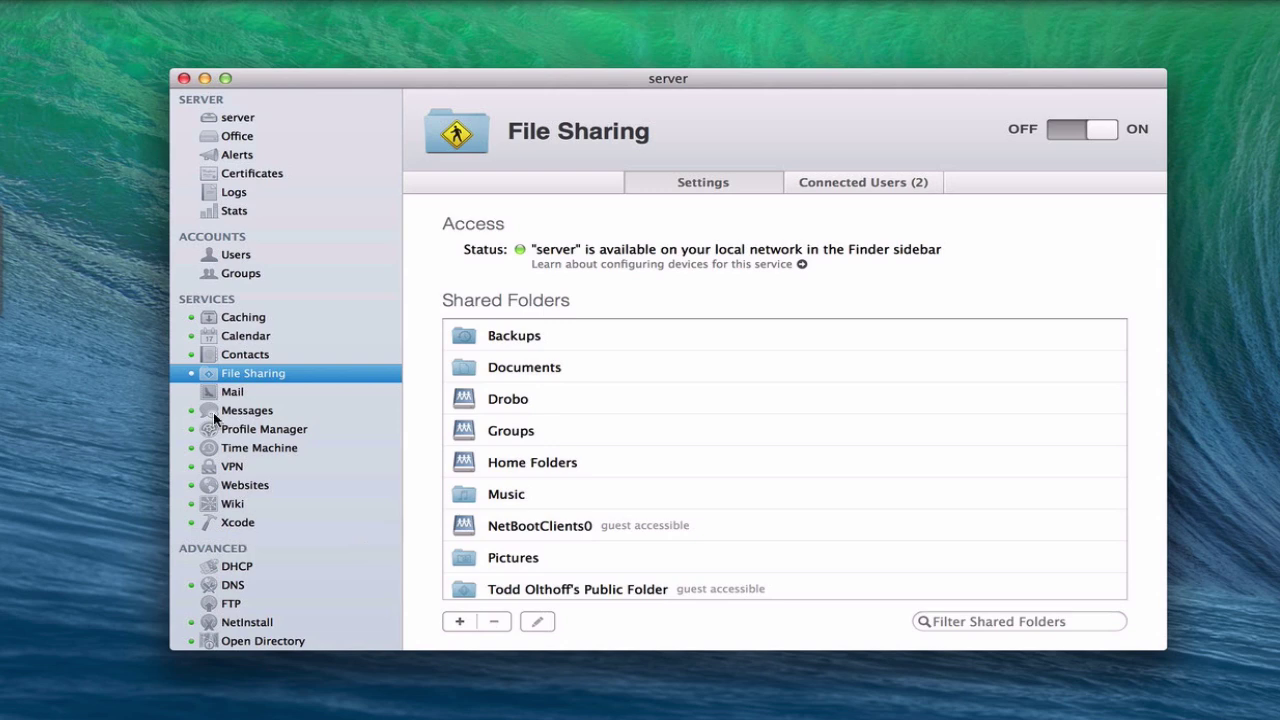
Start a Tools > Screen Sharing session to host server.toddolthoff.com.
{"action": "left_click", "coordinate": [342, 3]}
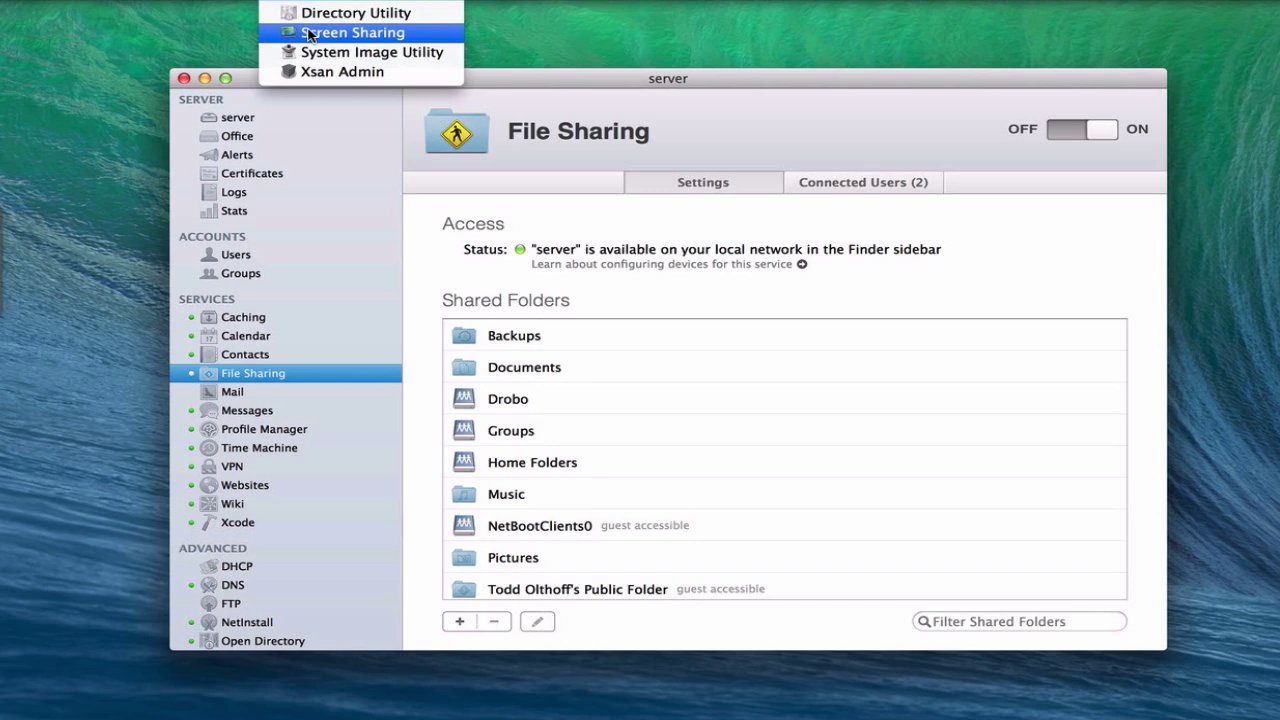
{"action": "left_click", "coordinate": [309, 33]}
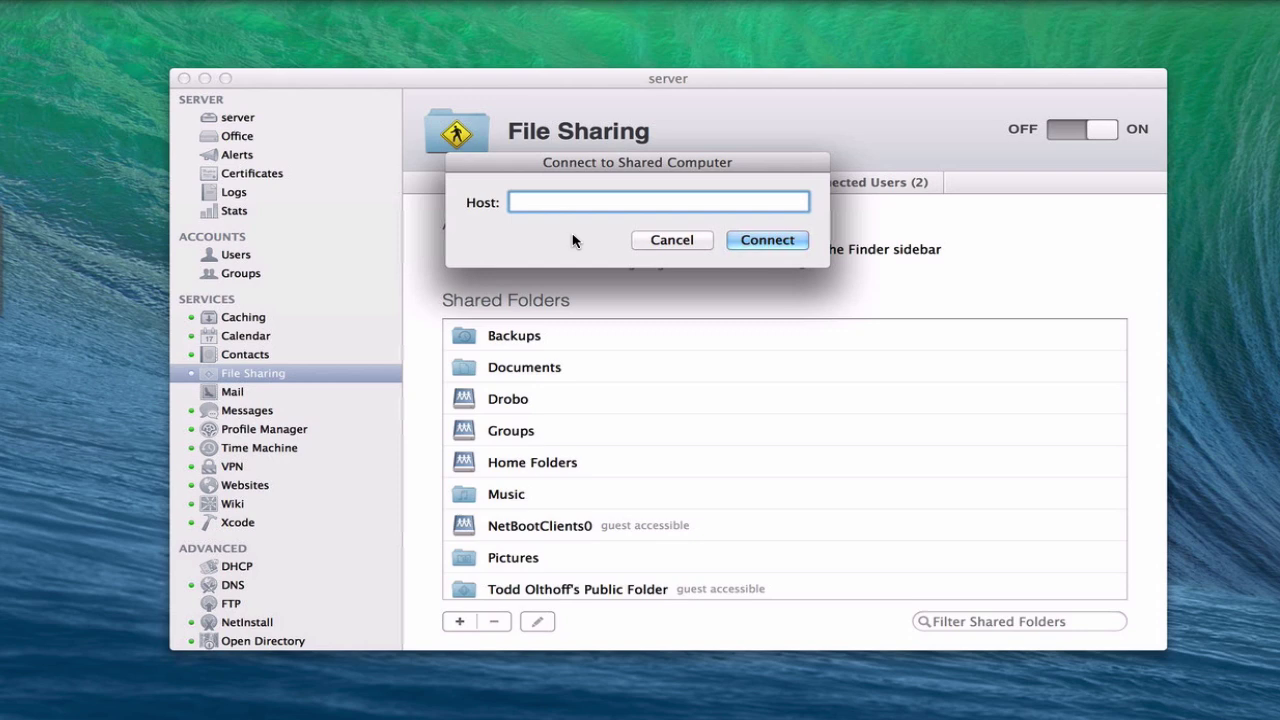
{"action": "type", "text": "server.toddolthoff.com"}
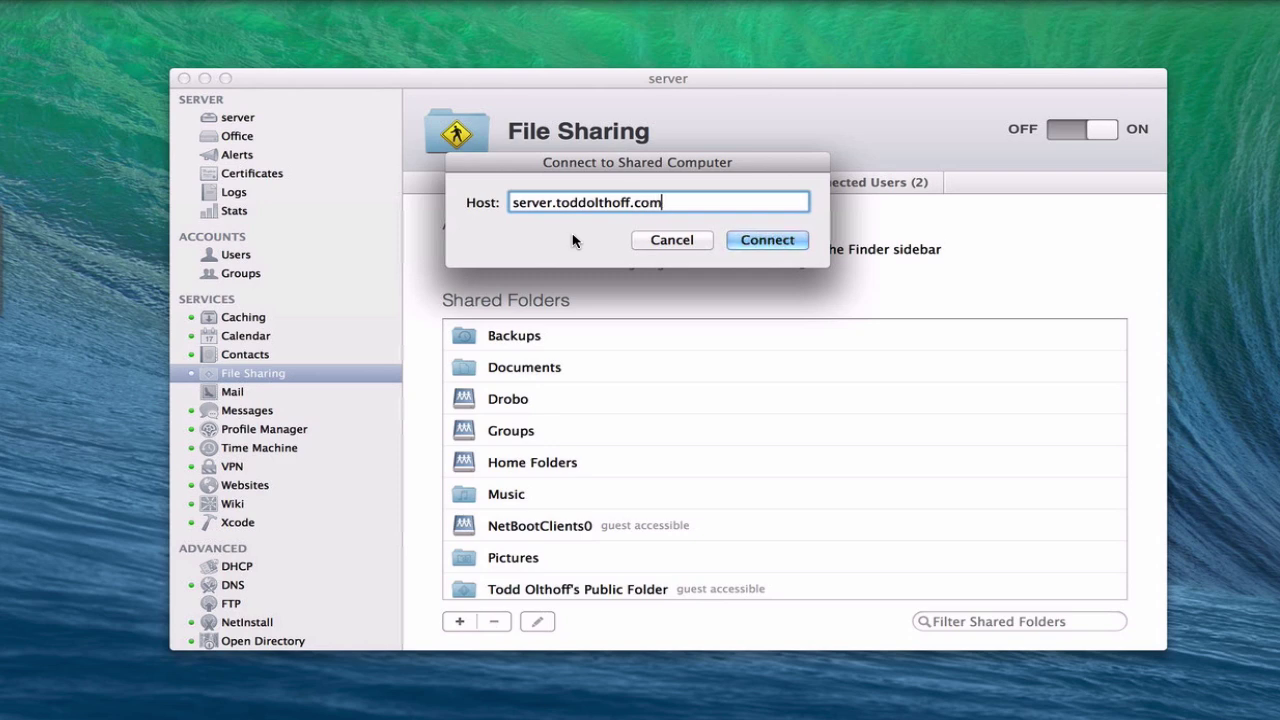
{"action": "left_click", "coordinate": [767, 241]}
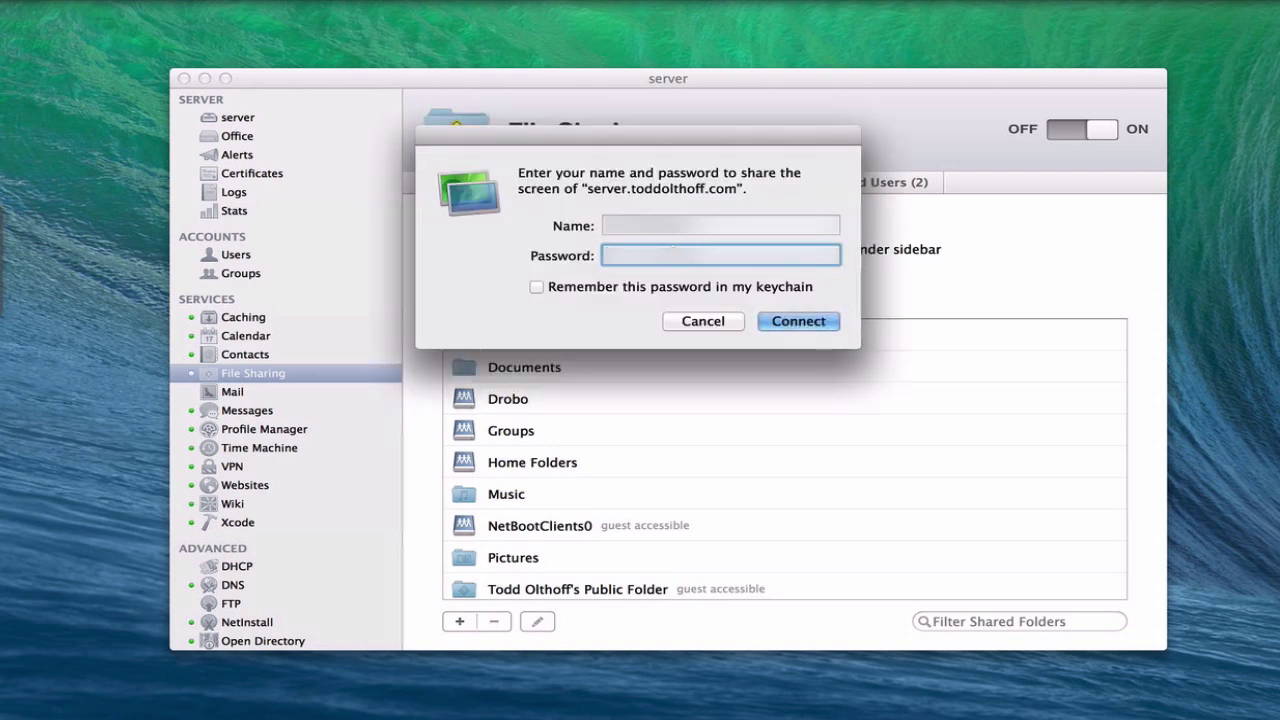
Log in to the server's shared screen, view it, then close the session.
{"action": "key", "text": "Return"}
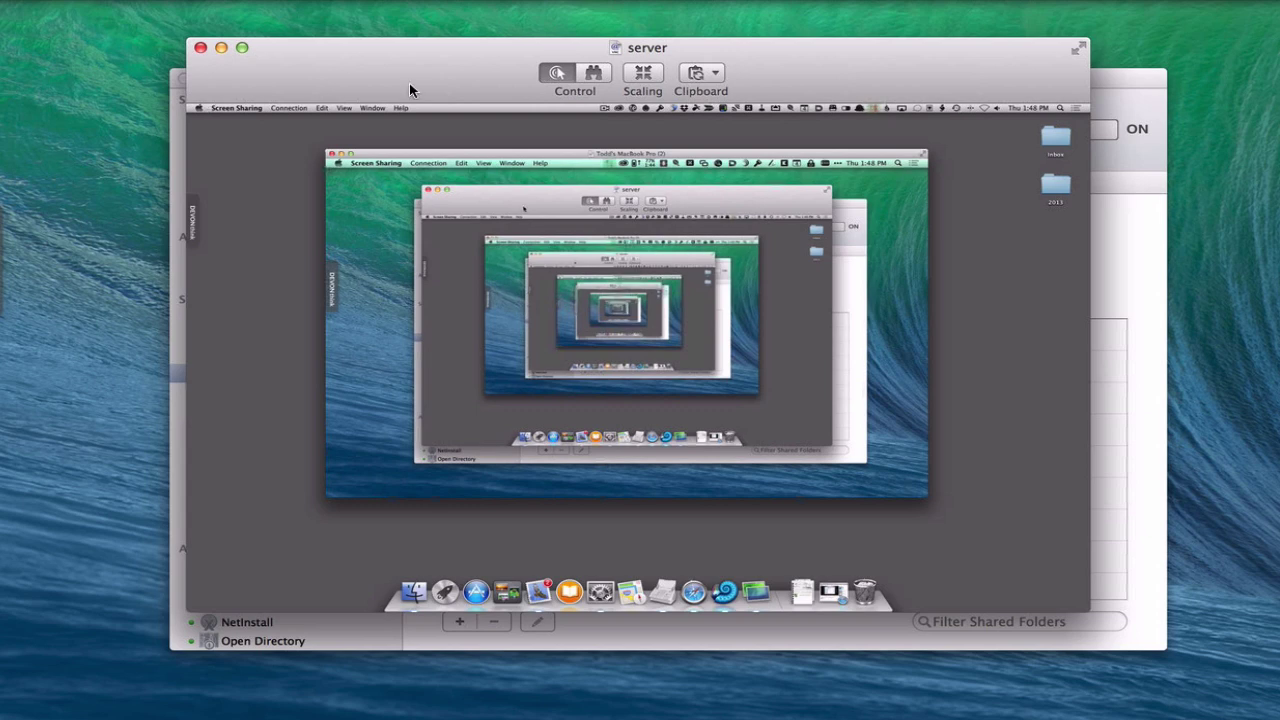
{"action": "left_click", "coordinate": [200, 47]}
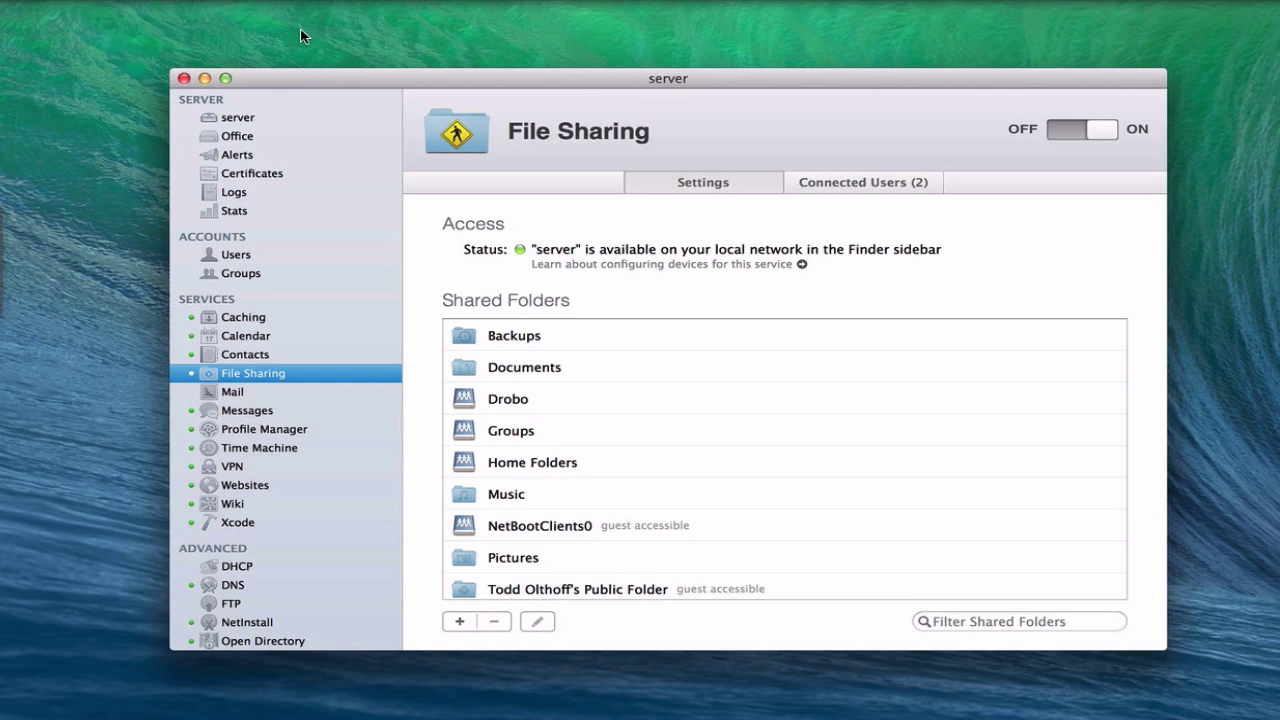
Minimize the Server window and bring up Finder's Go > Connect to Server dialog.
{"action": "left_click", "coordinate": [204, 79]}
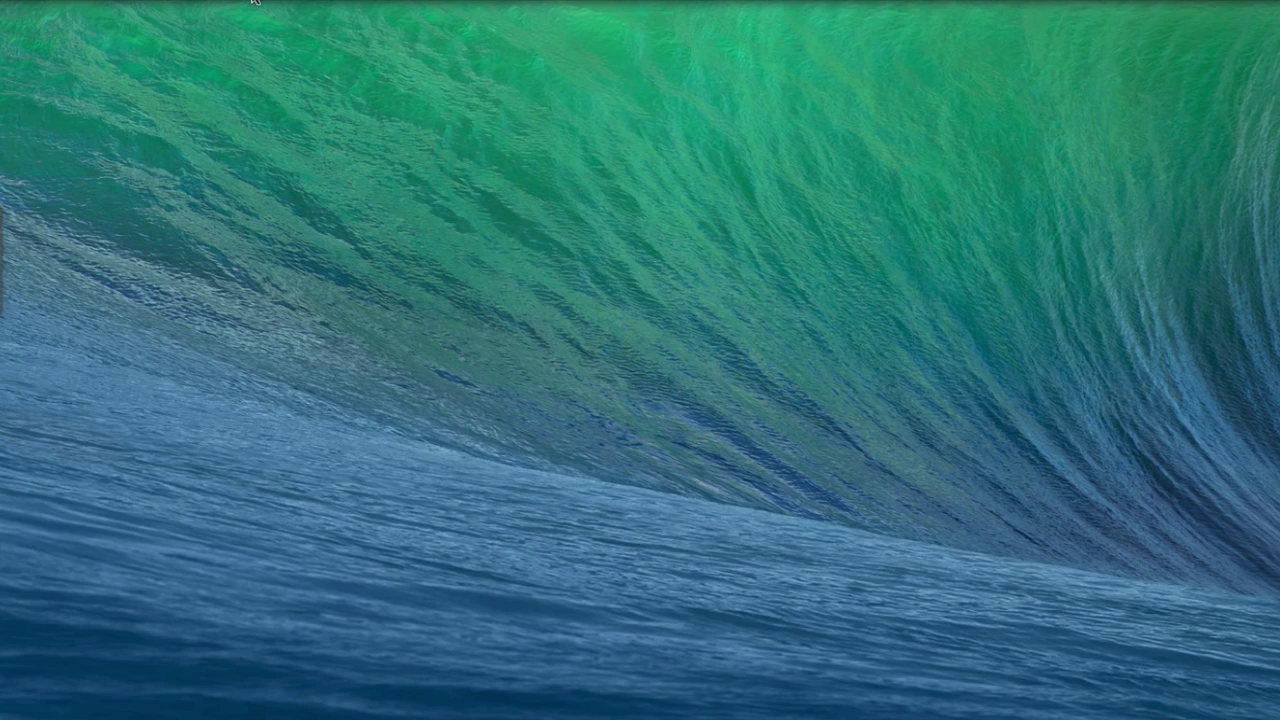
{"action": "left_click", "coordinate": [253, 2]}
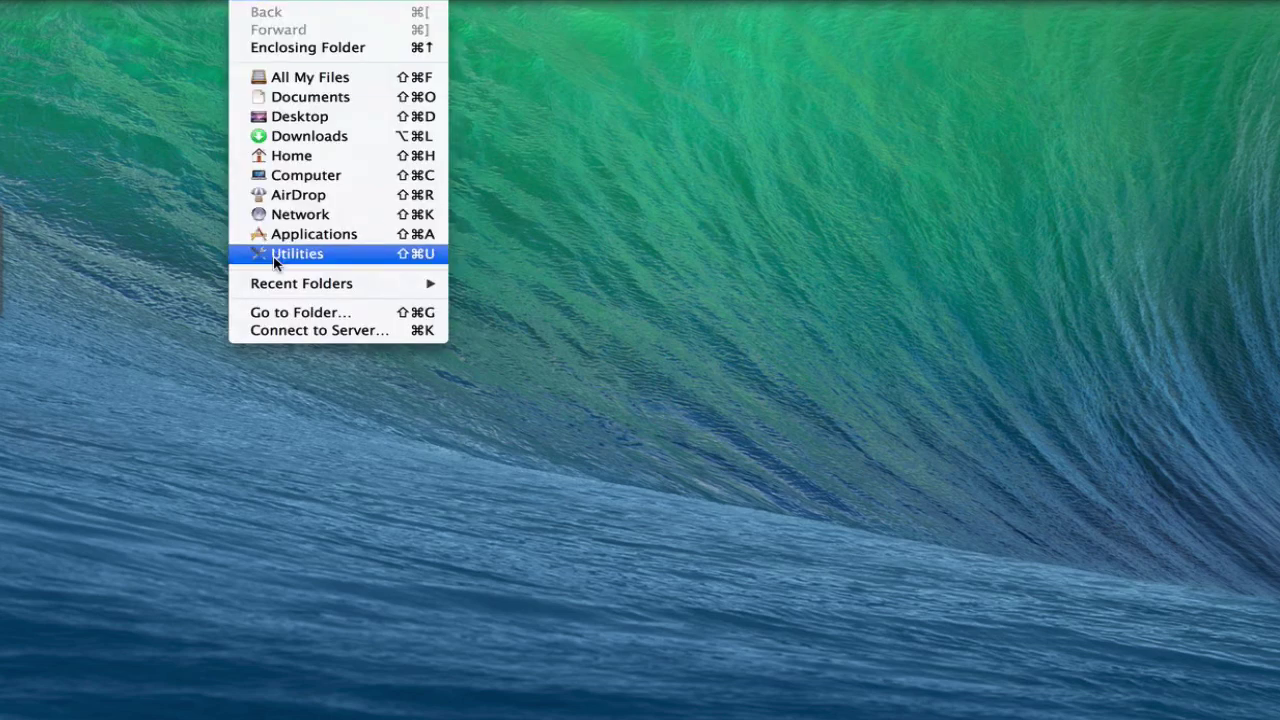
{"action": "left_click", "coordinate": [310, 334]}
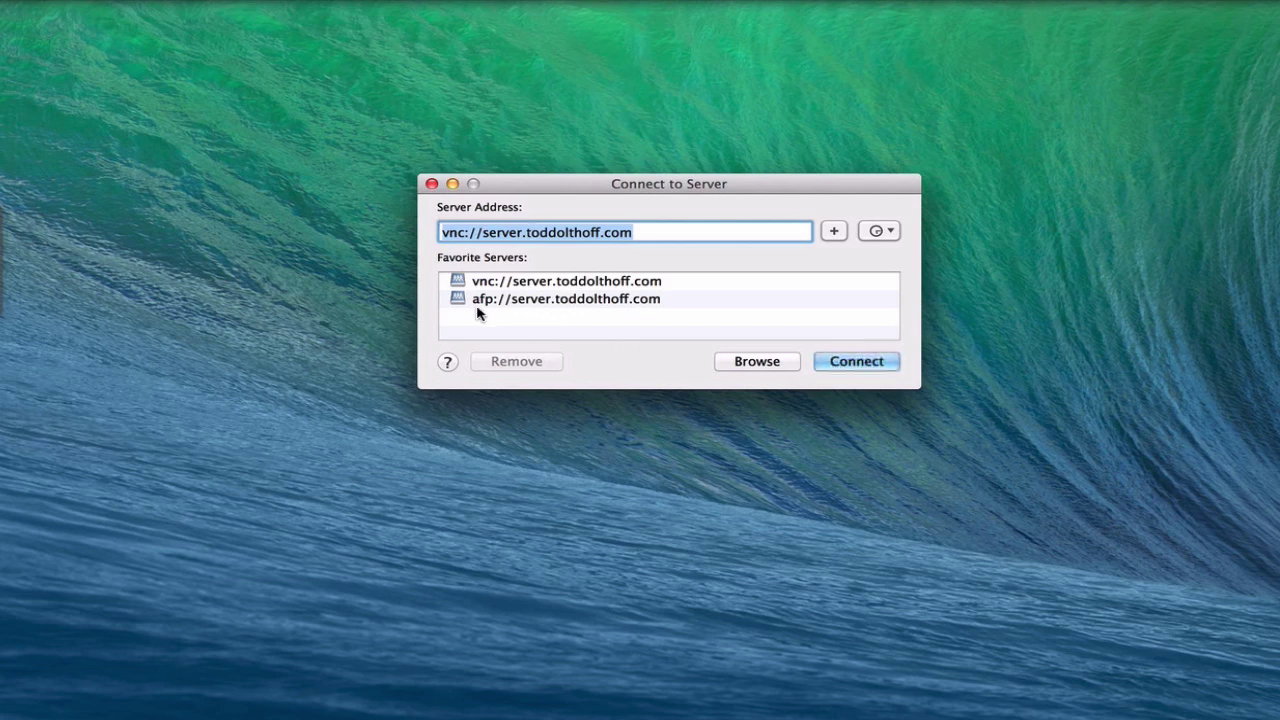
Connect to the saved afp server.toddolthoff.com favourite, then cancel at the volume list.
{"action": "left_click", "coordinate": [502, 305]}
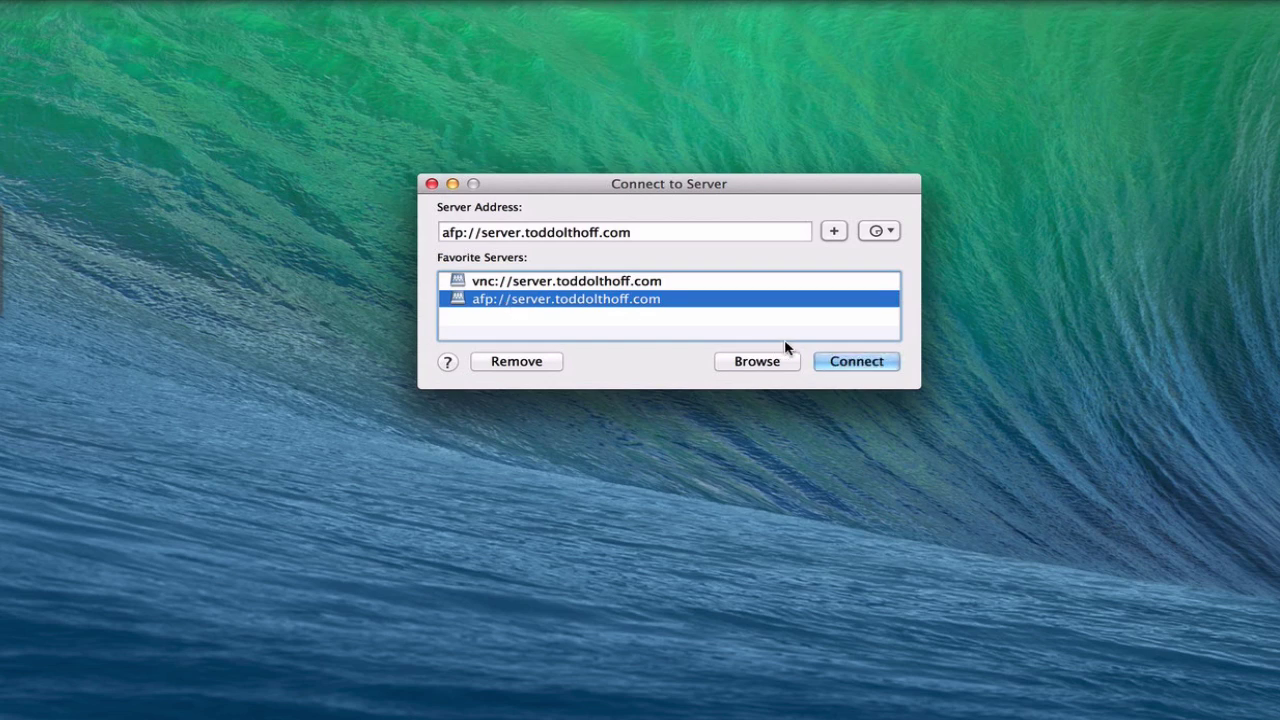
{"action": "left_click", "coordinate": [845, 363]}
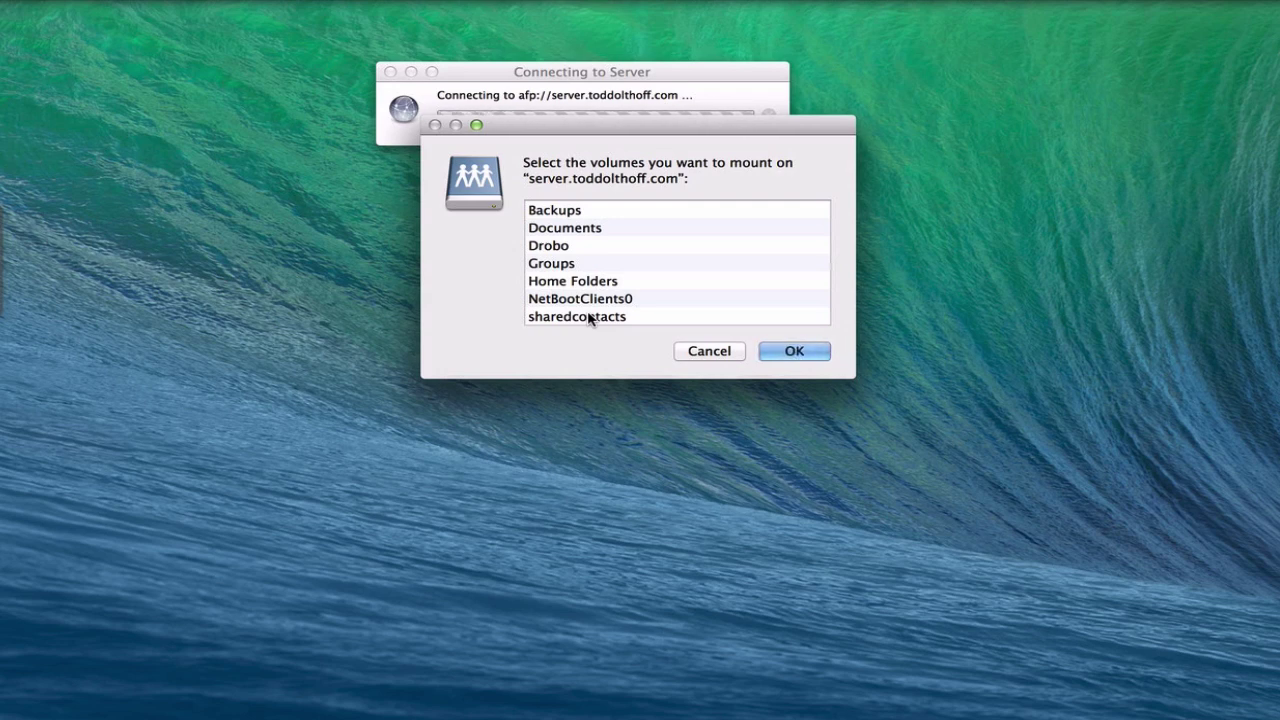
{"action": "left_click", "coordinate": [709, 352]}
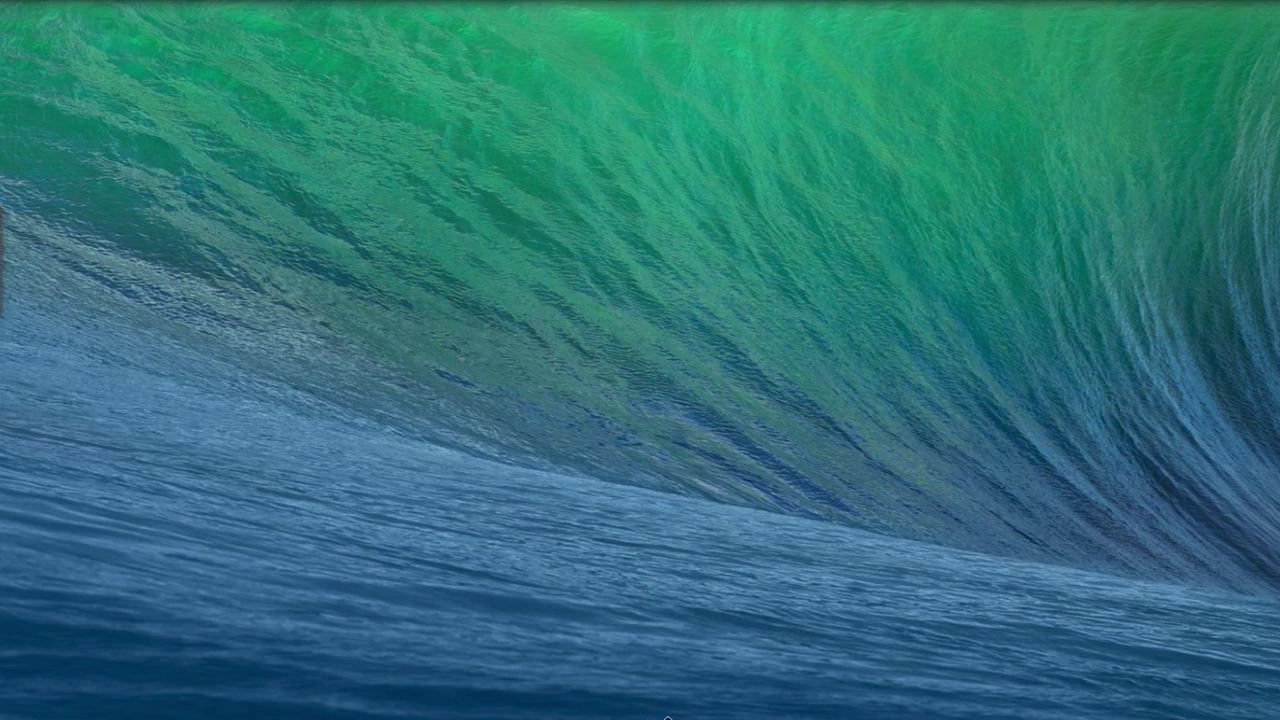
{"action": "mouse_move", "coordinate": [668, 716]}
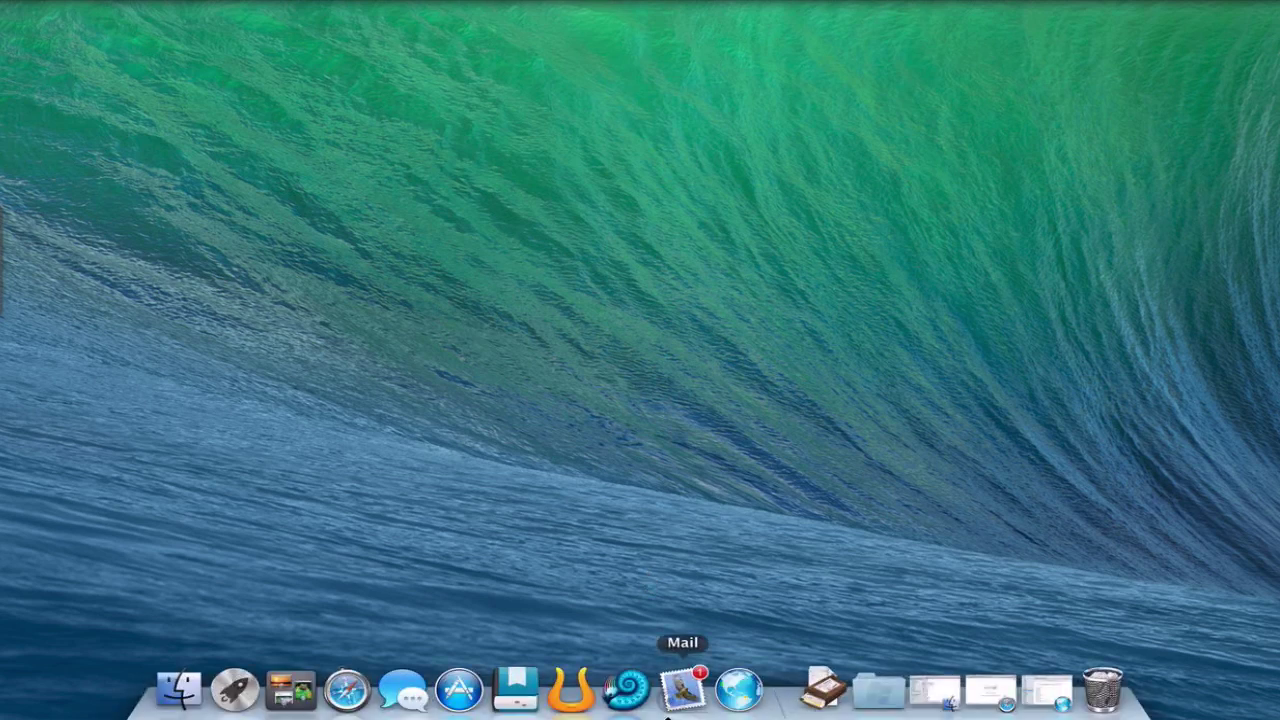
{"action": "left_click", "coordinate": [985, 694]}
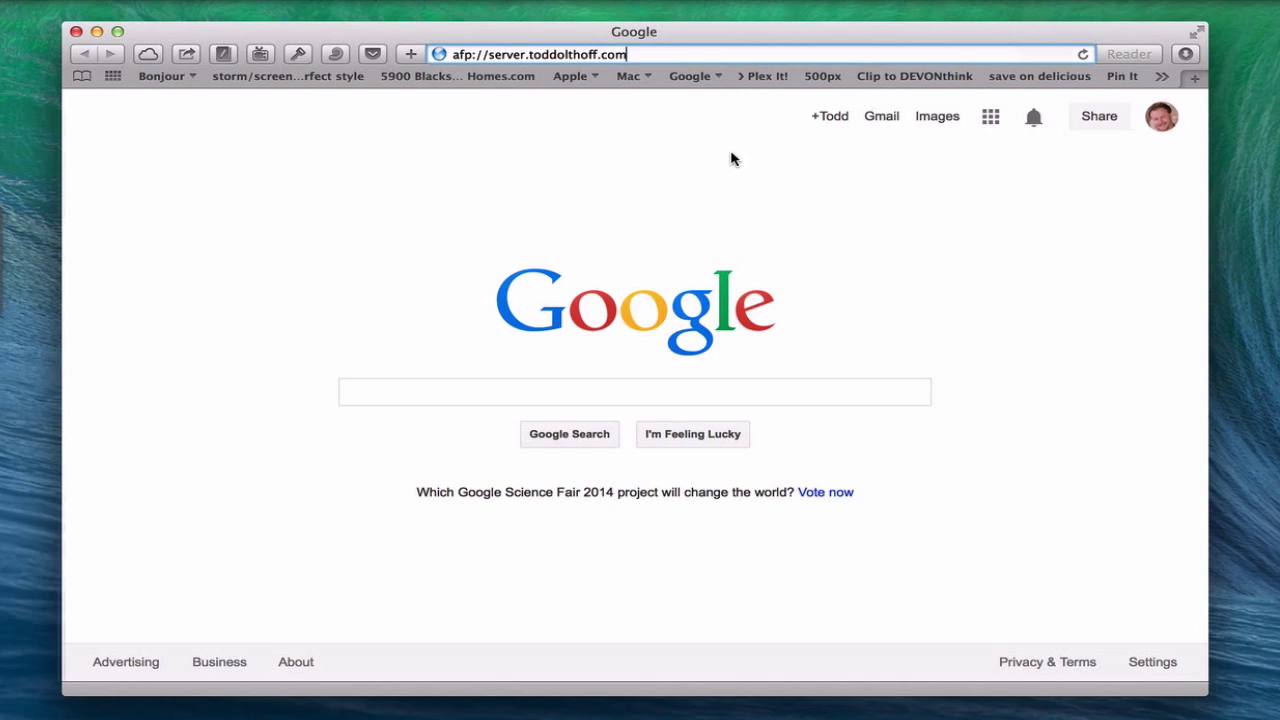
{"action": "key", "text": "Return"}
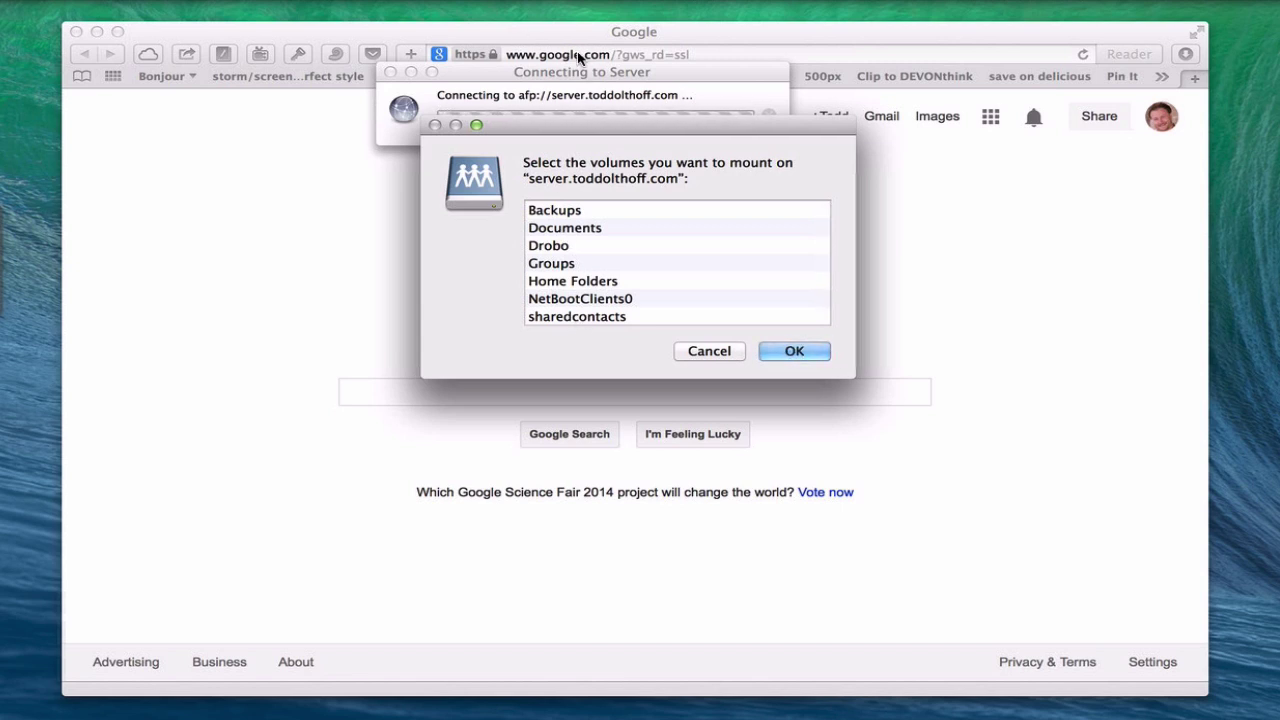
{"action": "left_click", "coordinate": [707, 352]}
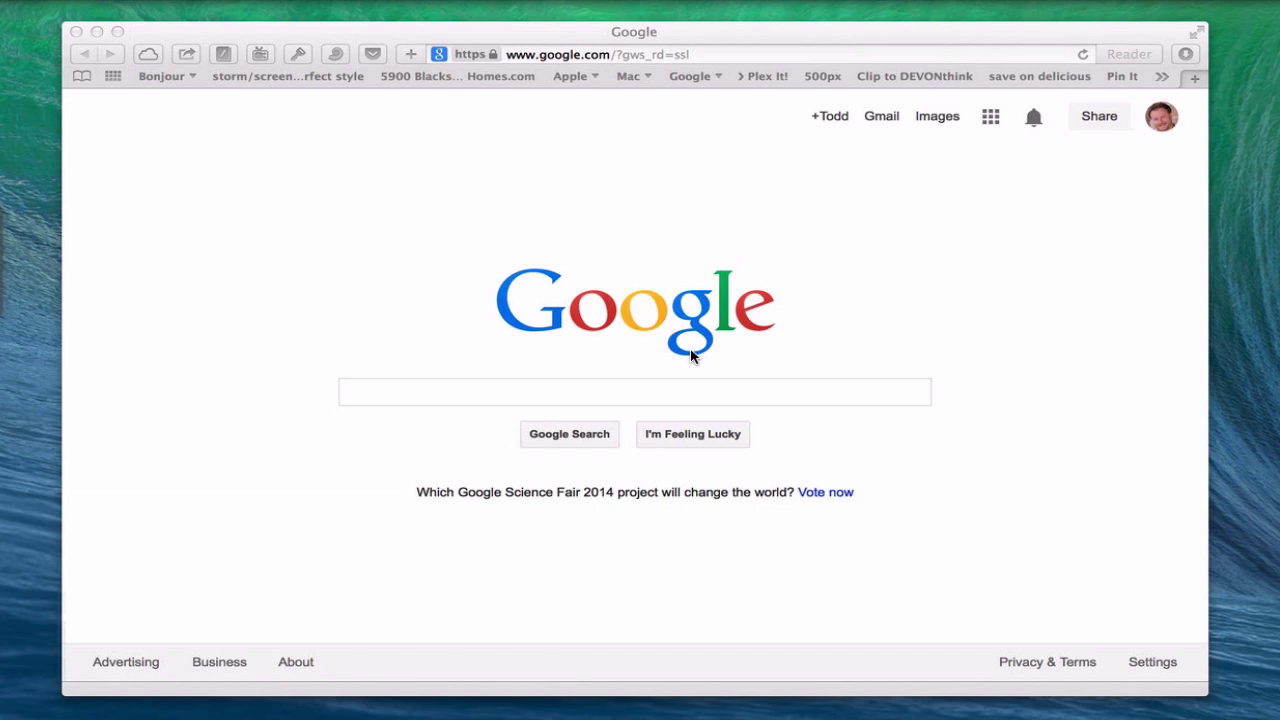
{"action": "left_click", "coordinate": [97, 32]}
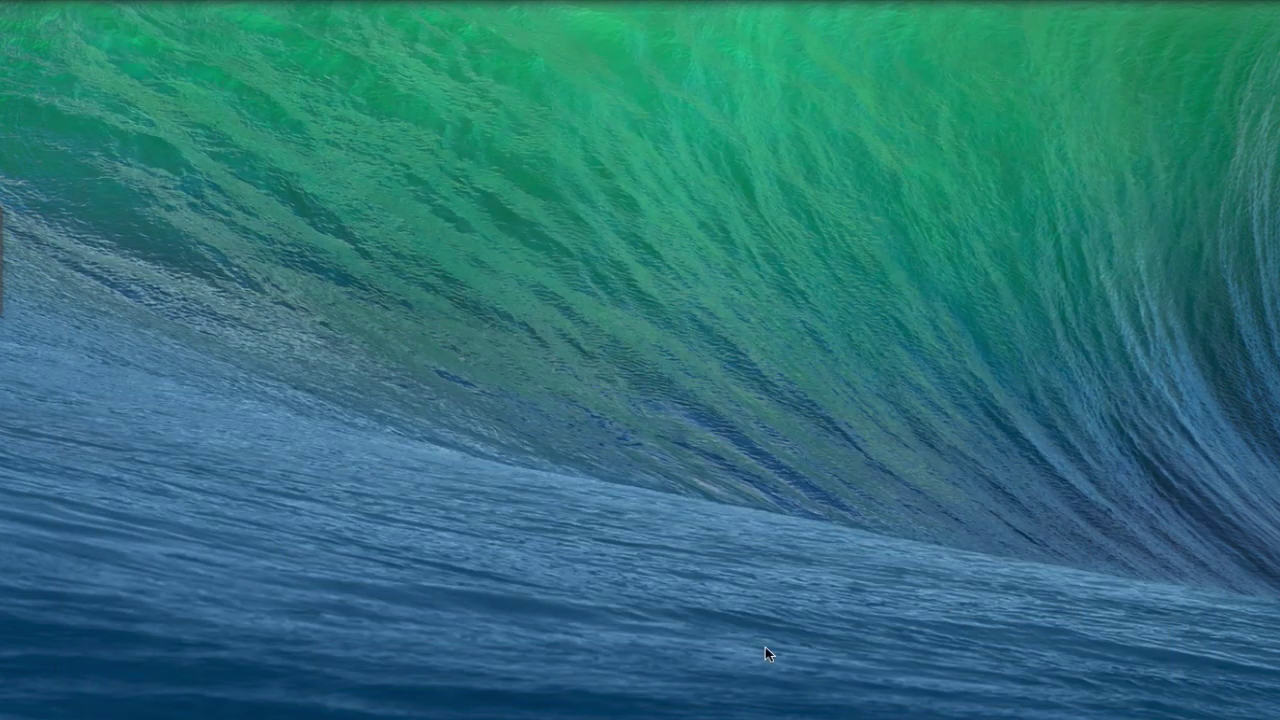
Restore the Applications window from the Dock and dismiss the Connect to Server dialog.
{"action": "mouse_move", "coordinate": [935, 715]}
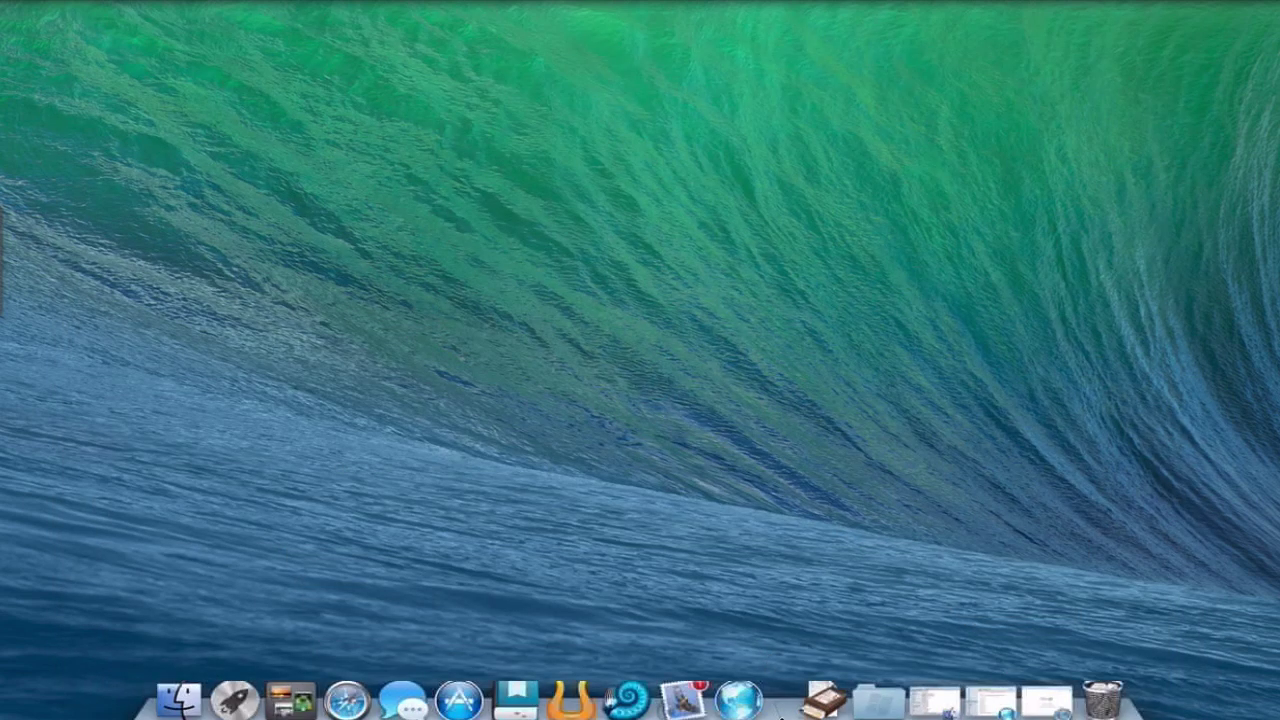
{"action": "left_click", "coordinate": [935, 697]}
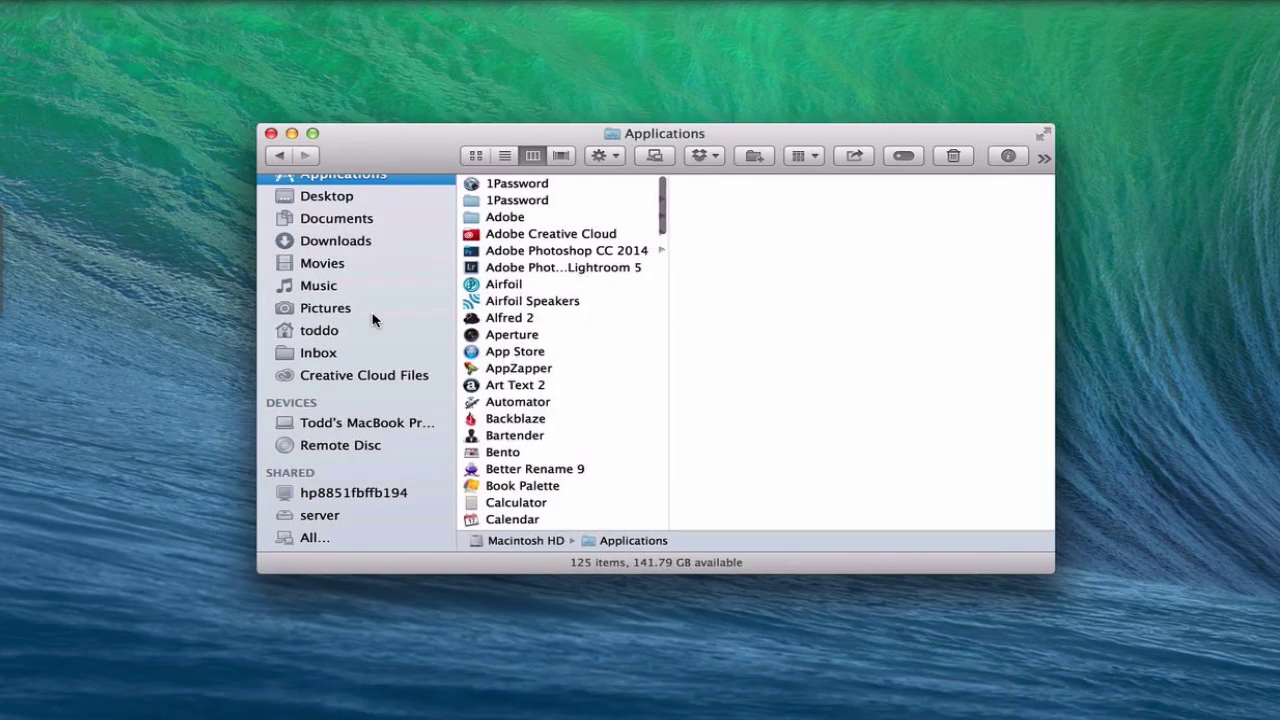
{"action": "scroll", "coordinate": [371, 320], "scroll_direction": "up", "scroll_amount": 3}
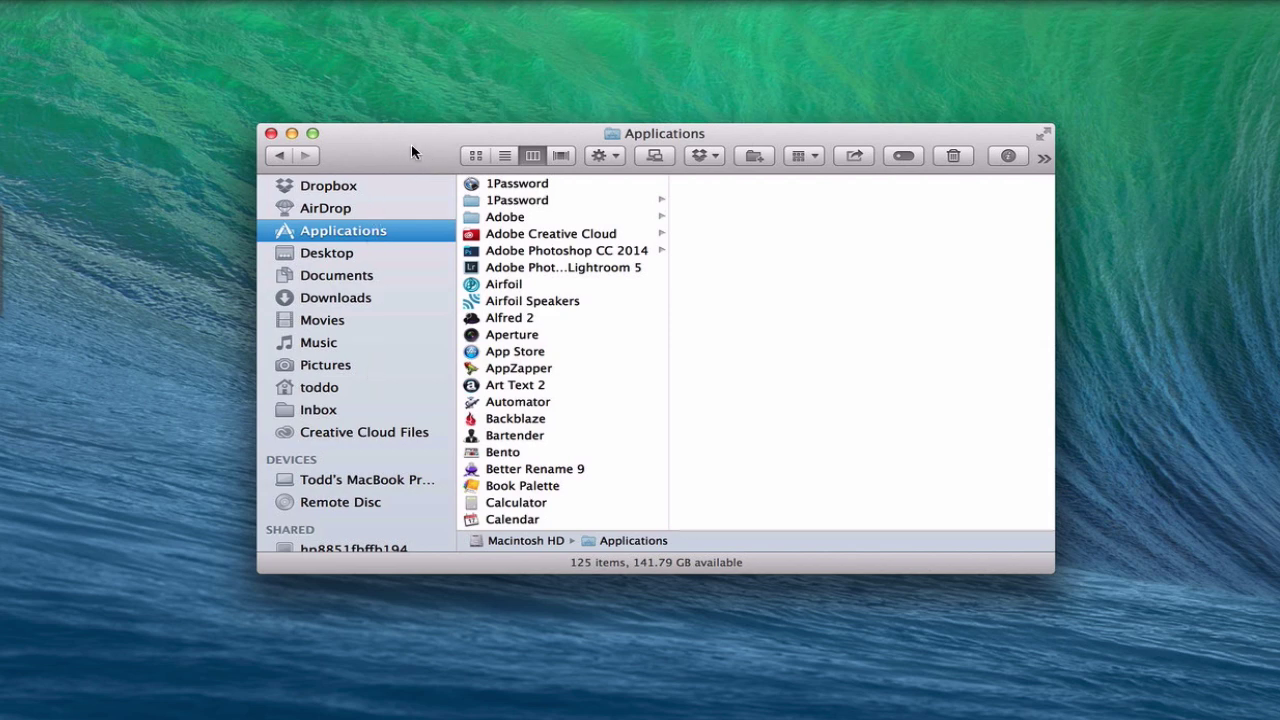
{"action": "left_click", "coordinate": [655, 157]}
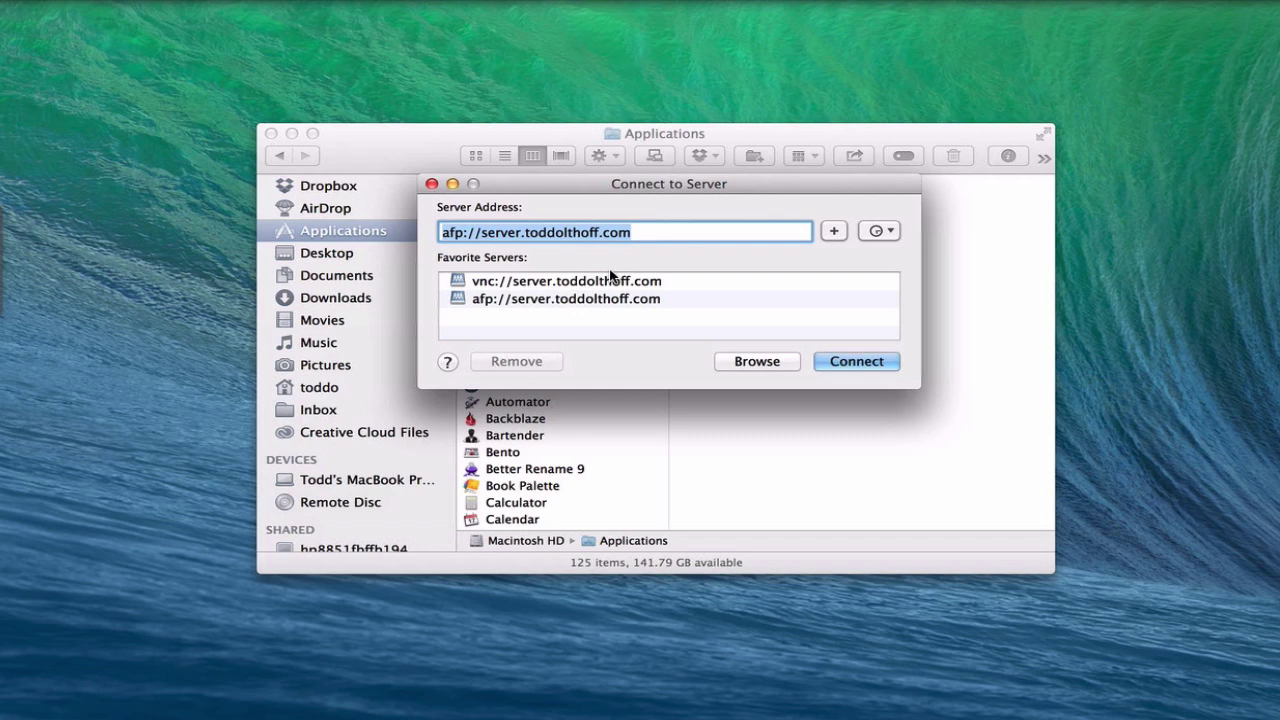
{"action": "left_click", "coordinate": [432, 185]}
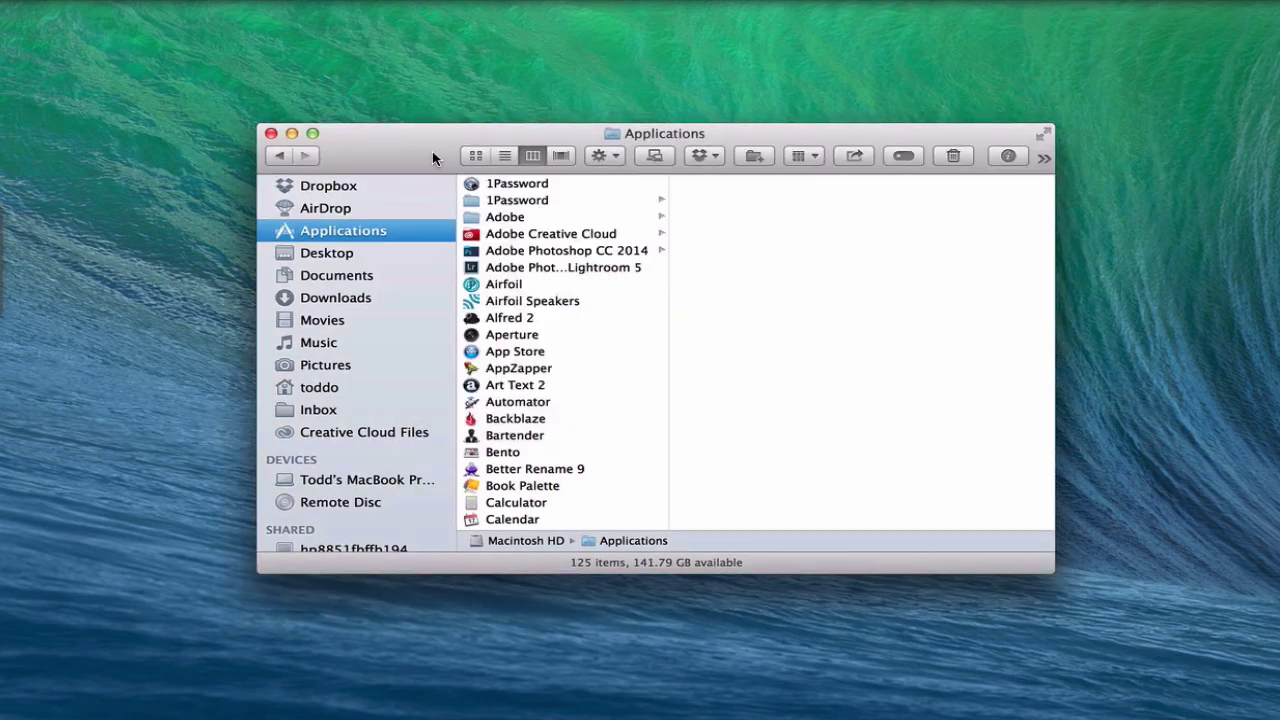
Add the Connect item to the Finder window toolbar via Customize Toolbar.
{"action": "right_click", "coordinate": [432, 152]}
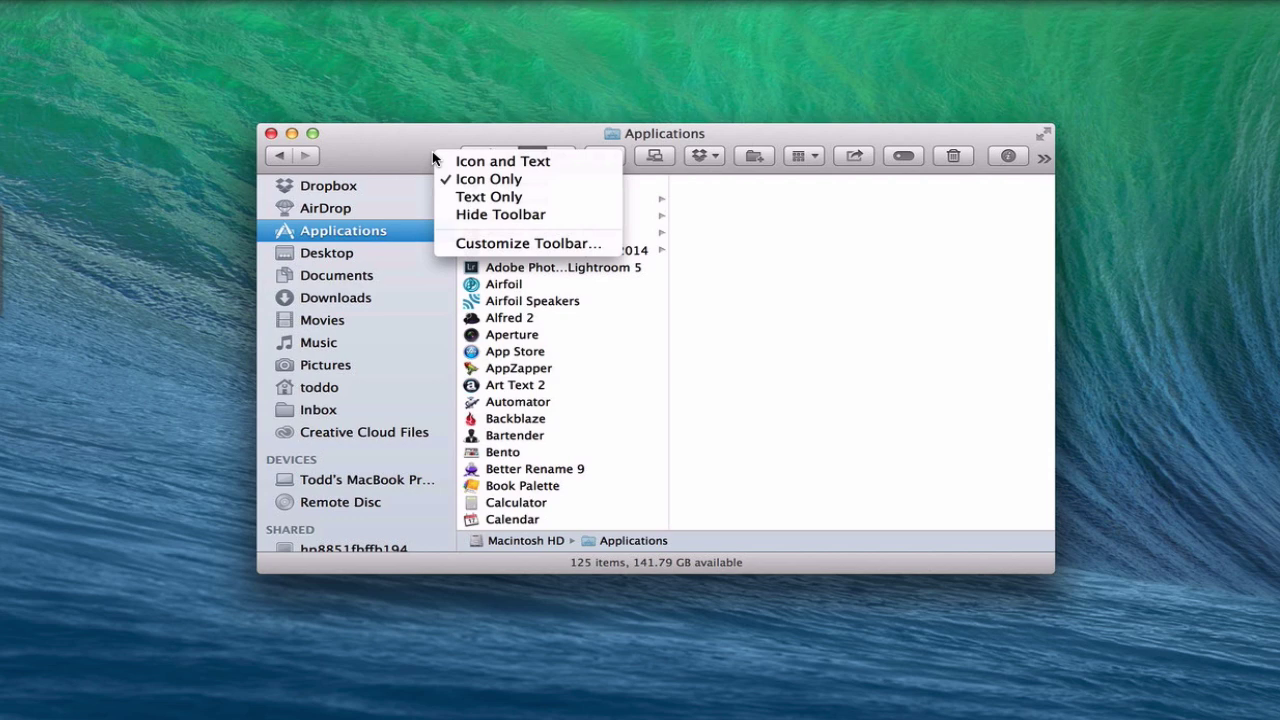
{"action": "left_click", "coordinate": [523, 247]}
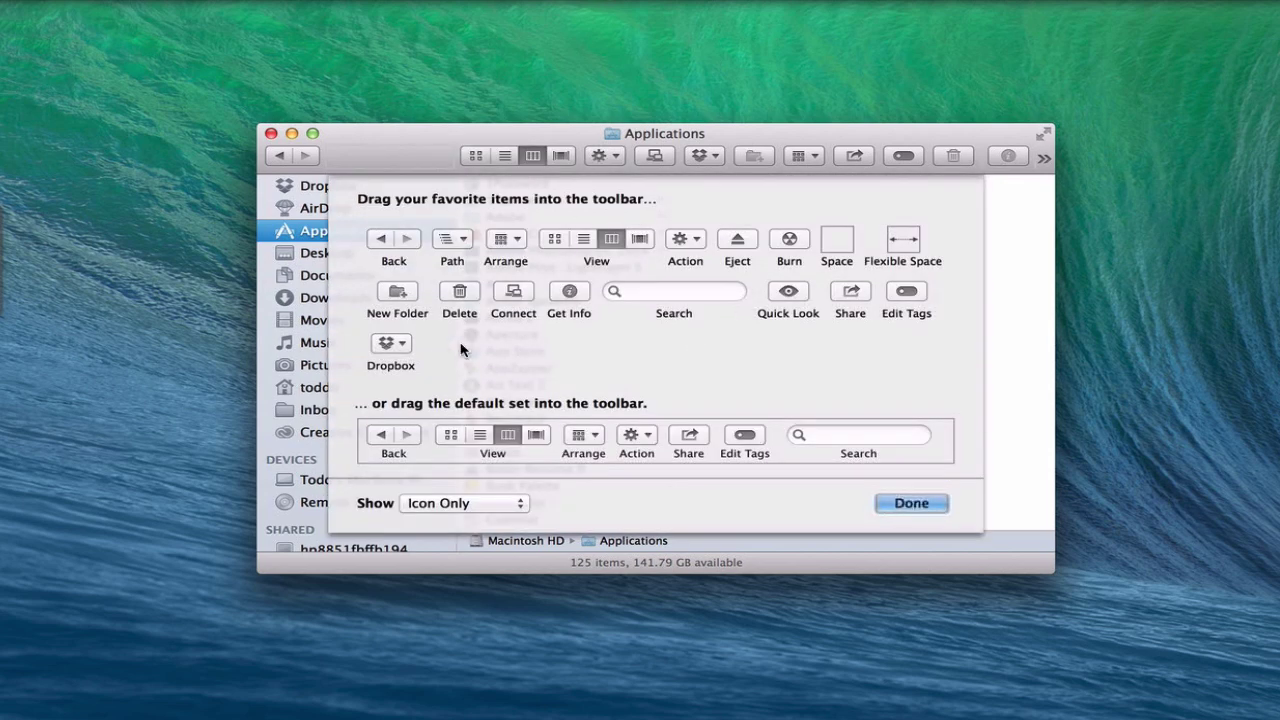
{"action": "left_click_drag", "start_coordinate": [518, 300], "coordinate": [657, 157]}
{"action": "left_click", "coordinate": [911, 503]}
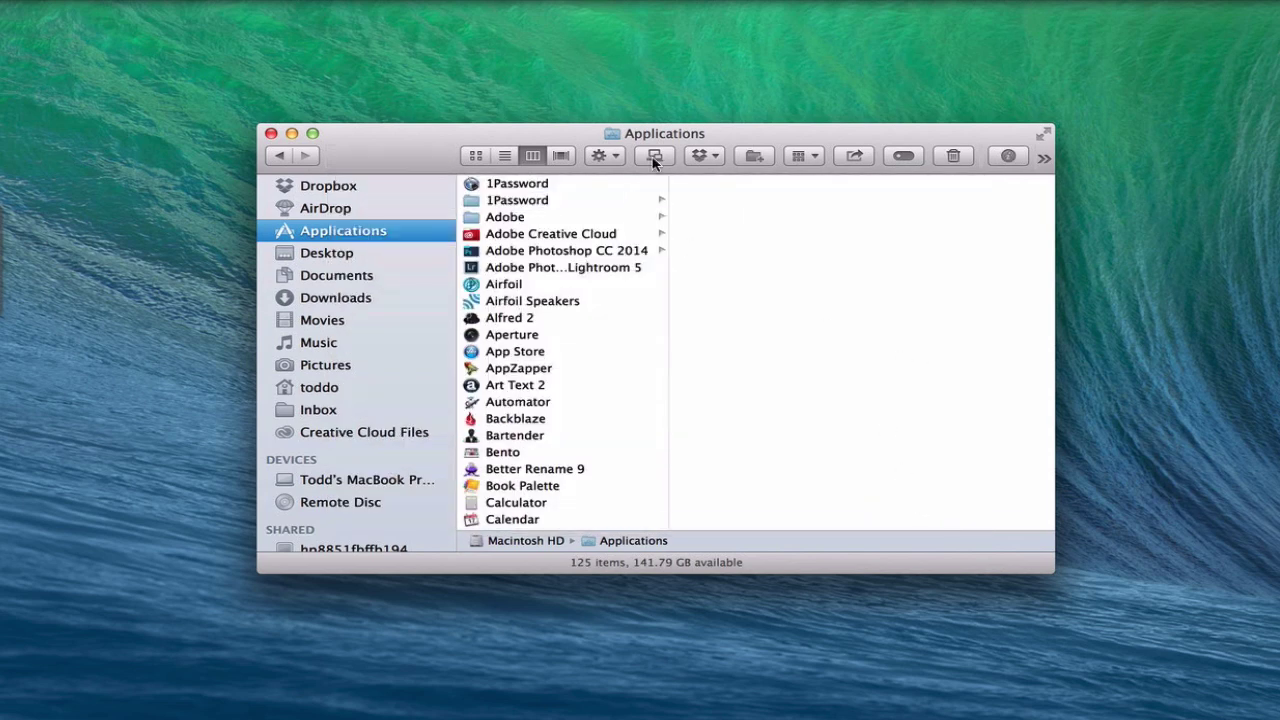